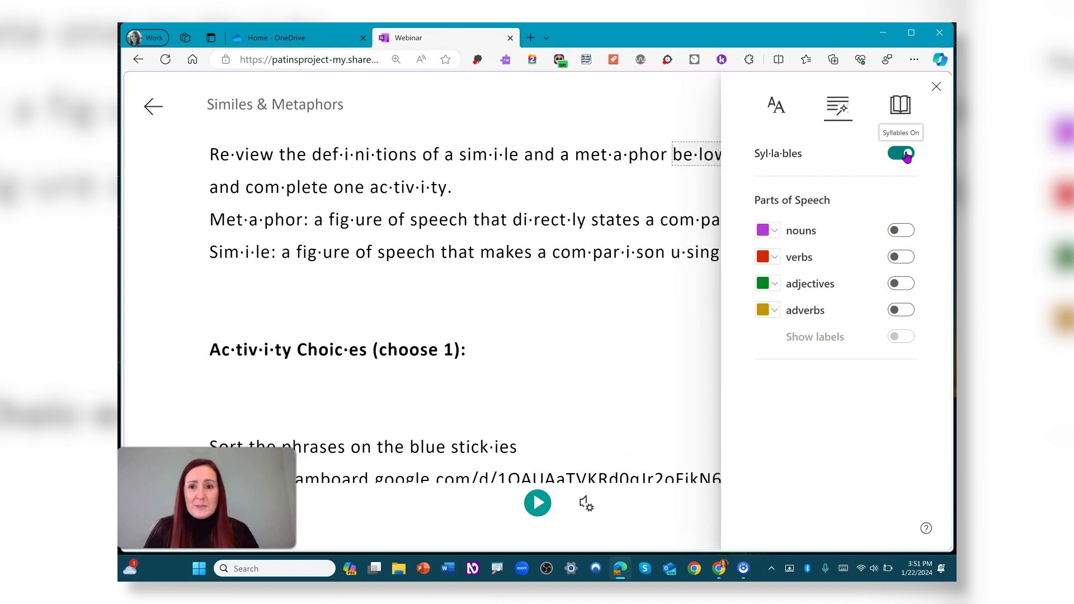
- Turn off syllable splitting and highlight the nouns and verbs in the text with part-of-speech labels shown
click(907, 154)
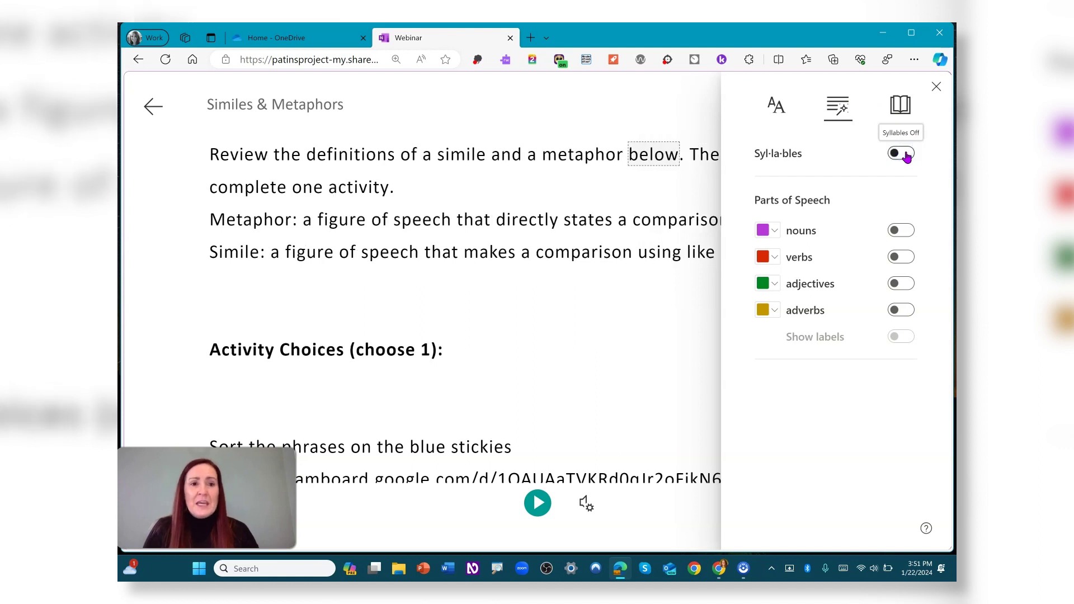
click(907, 237)
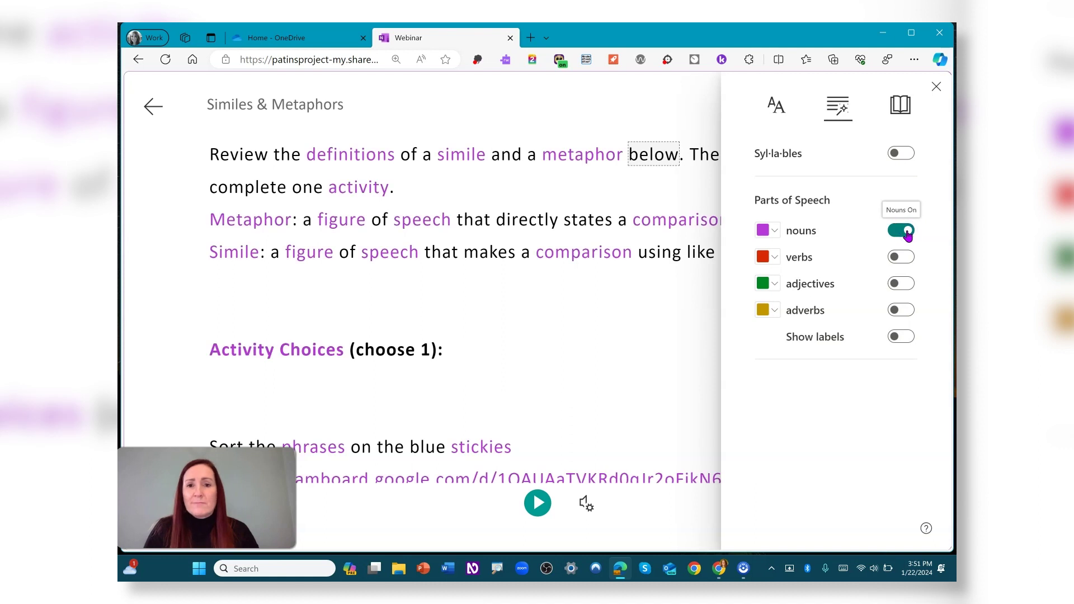
click(907, 259)
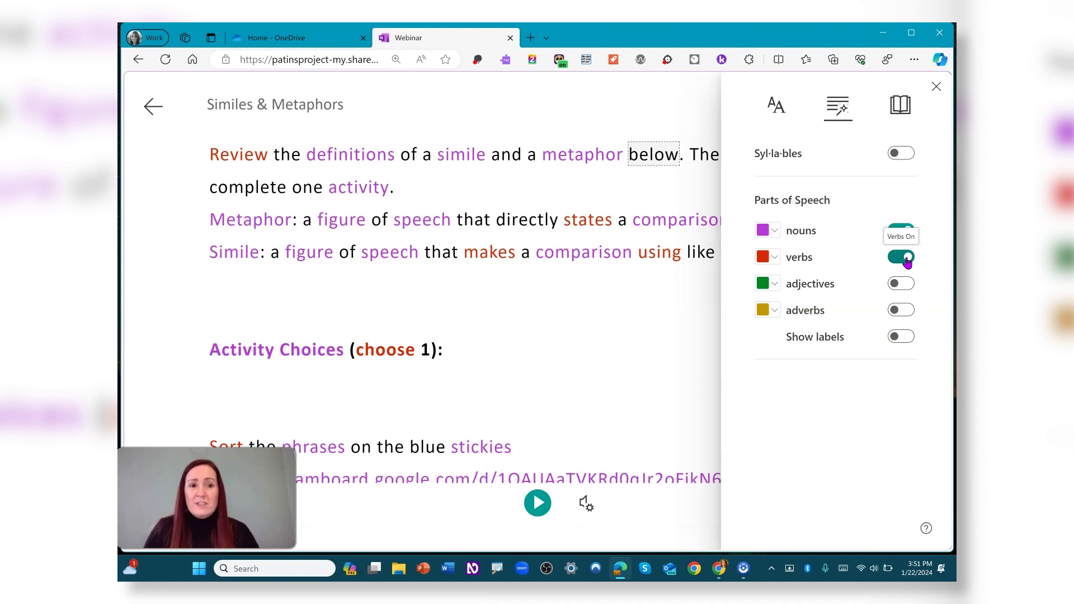
click(901, 338)
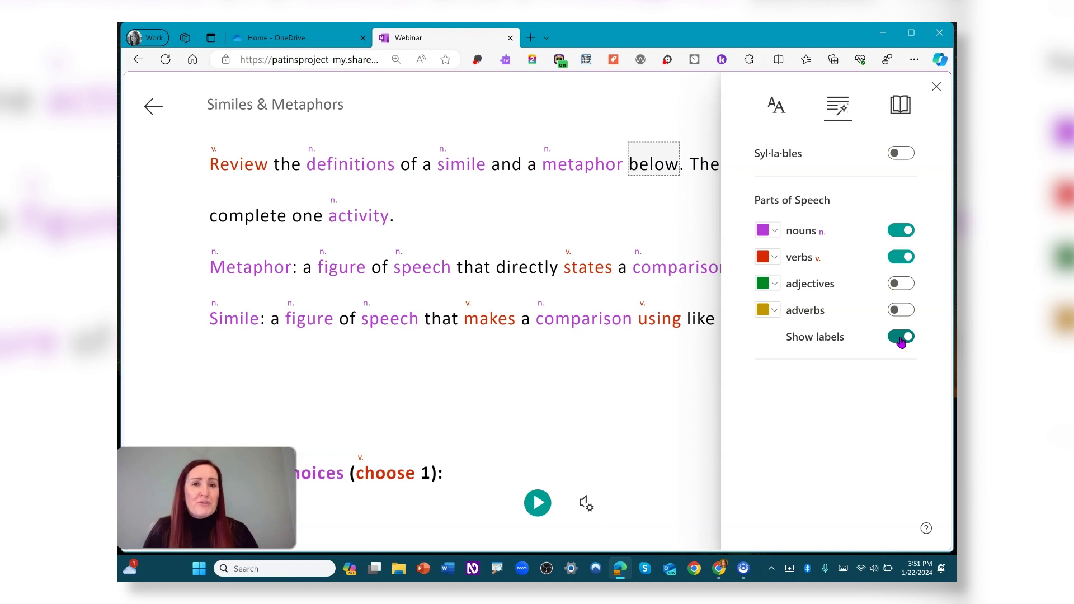
- Turn off the part-of-speech labels and remove the verb and noun highlighting from the text
click(902, 338)
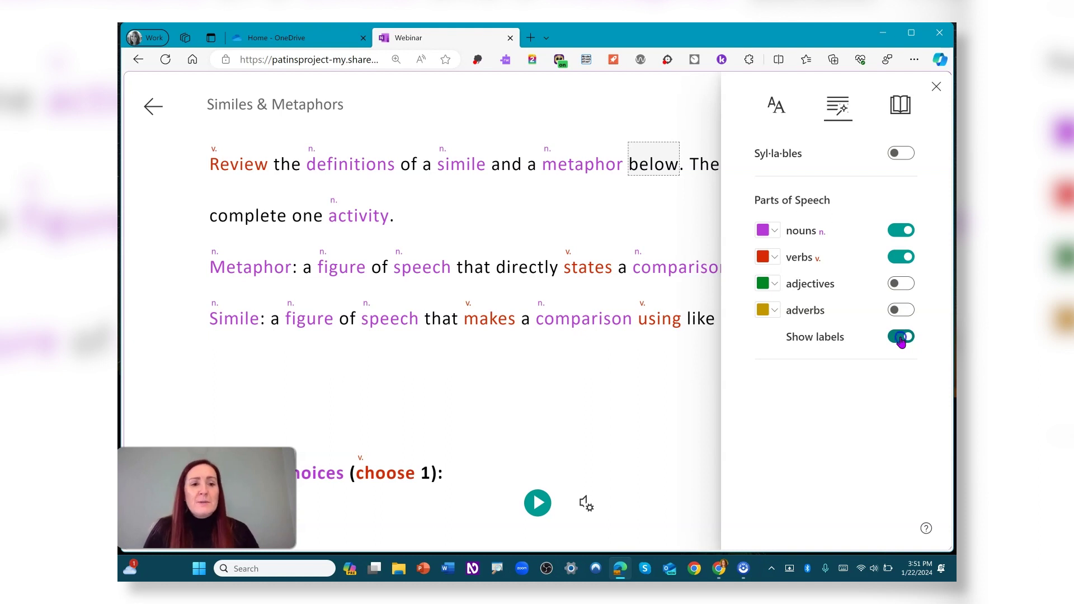
click(900, 257)
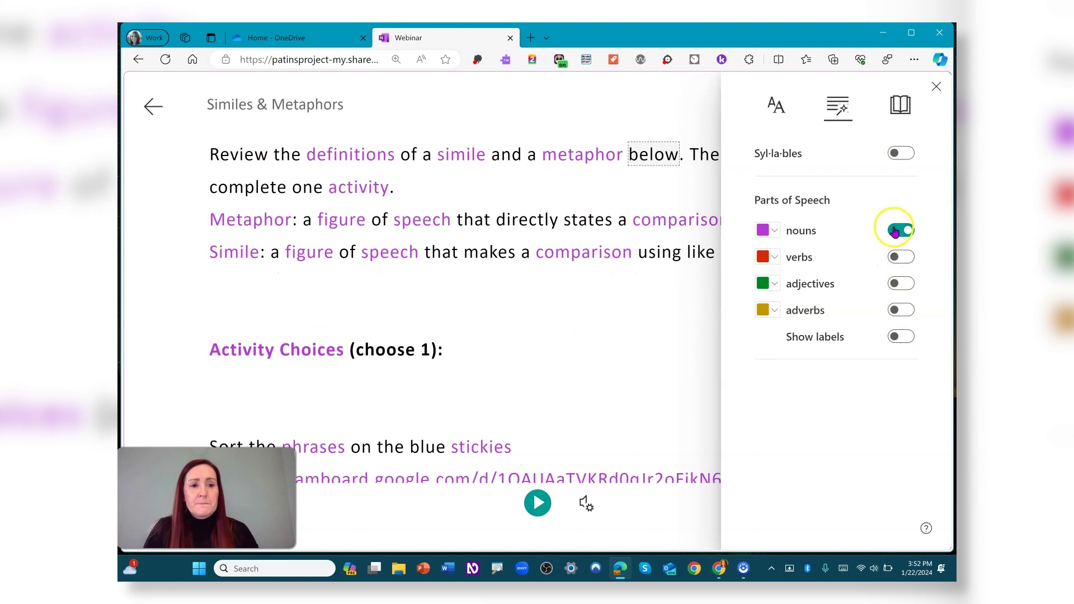
click(899, 231)
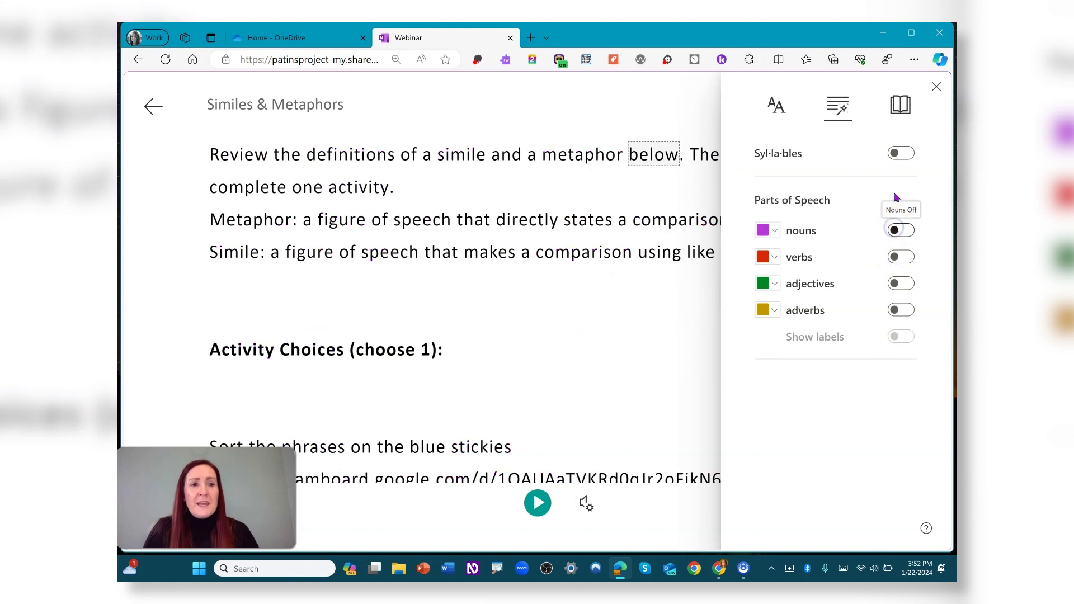
- Turn on Line Focus in the reading preferences and set it to the widest group of lines
click(902, 107)
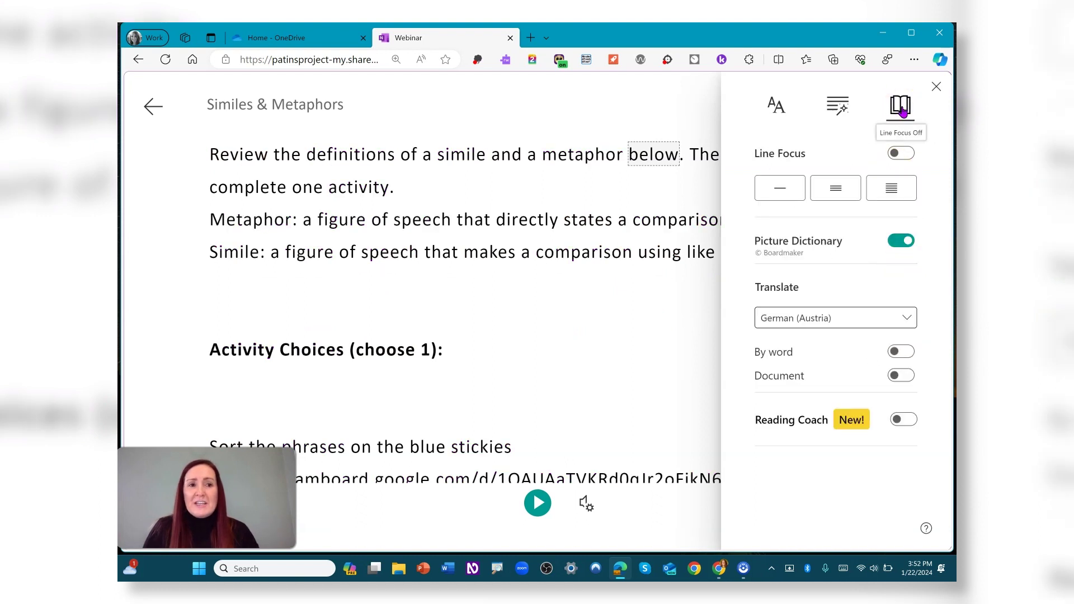
click(906, 154)
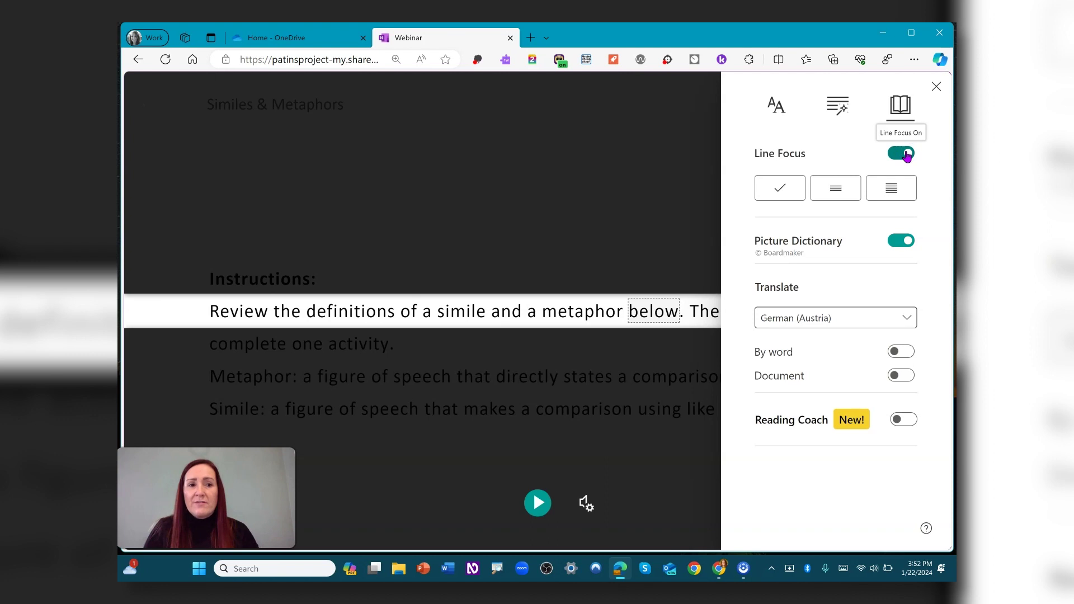
click(828, 186)
click(880, 191)
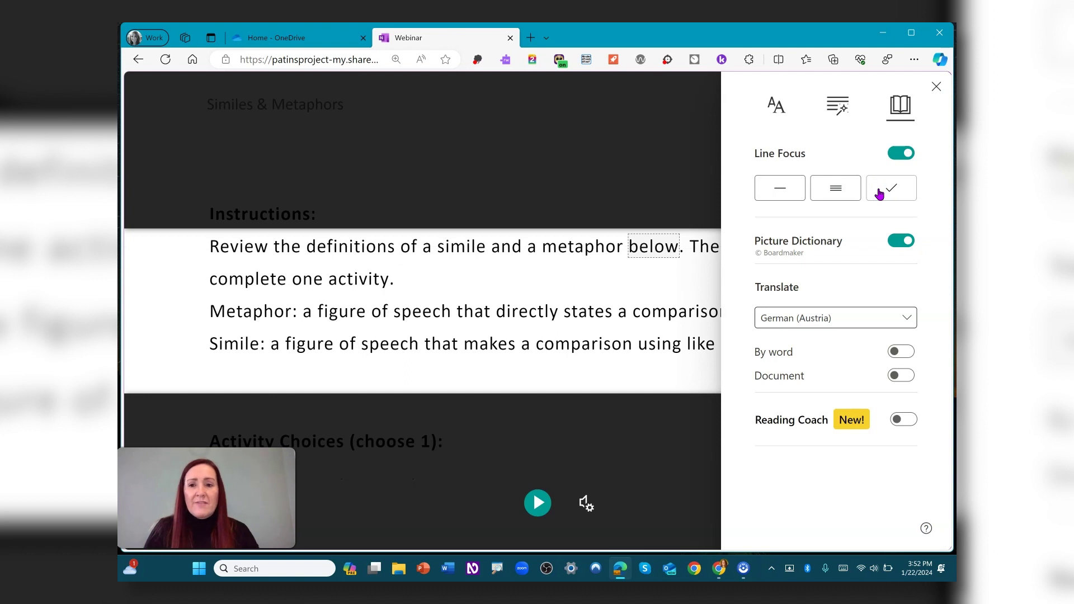
- Translate the whole document into German (Austria) with Picture Dictionary on, and close the reading preferences
click(892, 245)
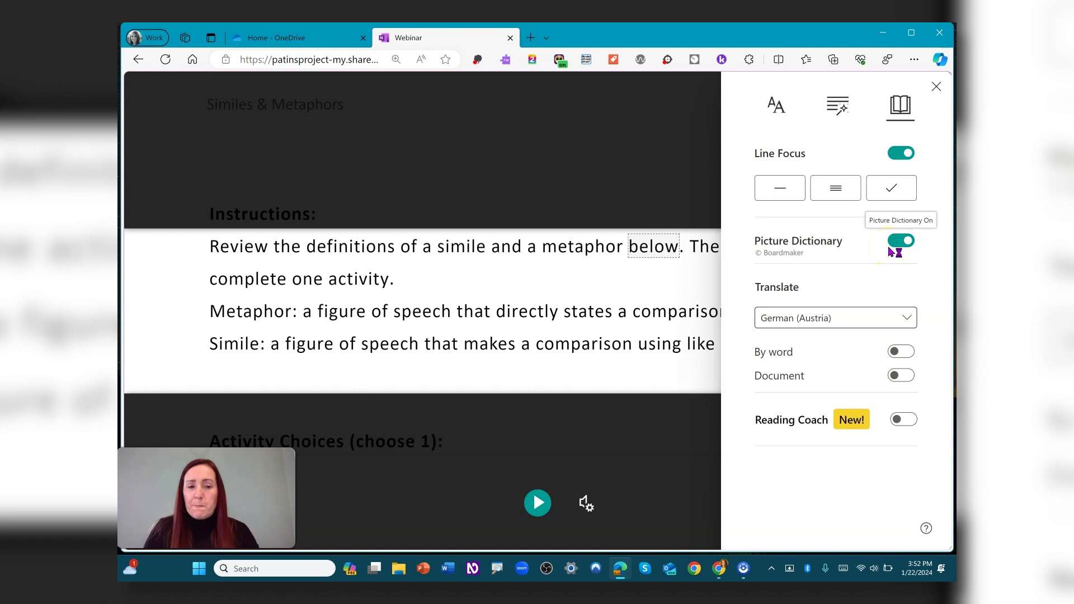
click(855, 317)
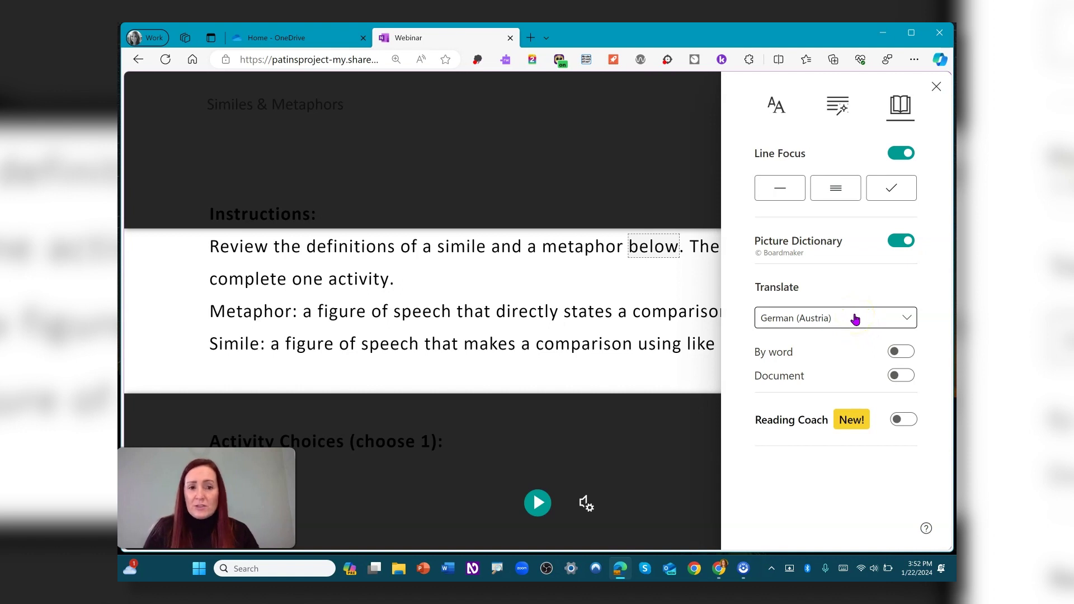
click(900, 353)
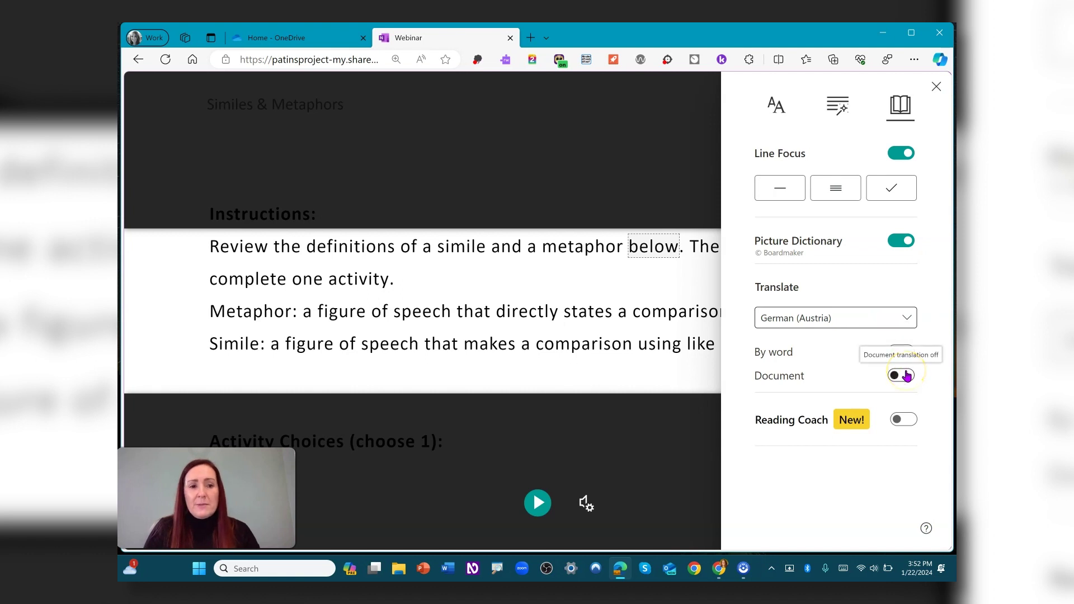
click(906, 376)
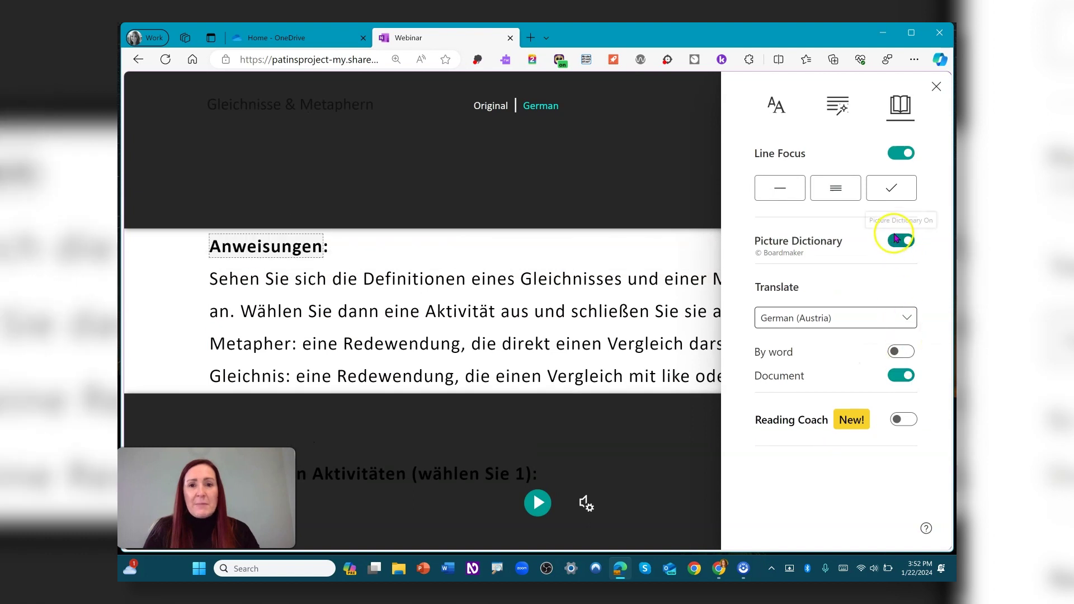
click(936, 90)
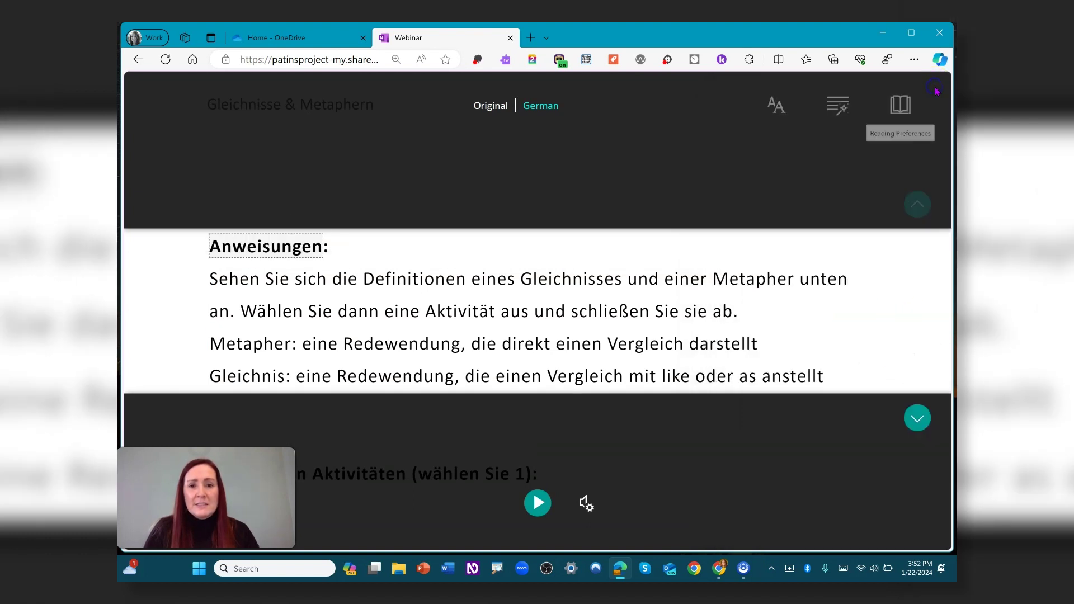
- Examine the German instructions and activity choices through the line focus band, stepping forward and back through the text
scroll(645, 278, down, 3)
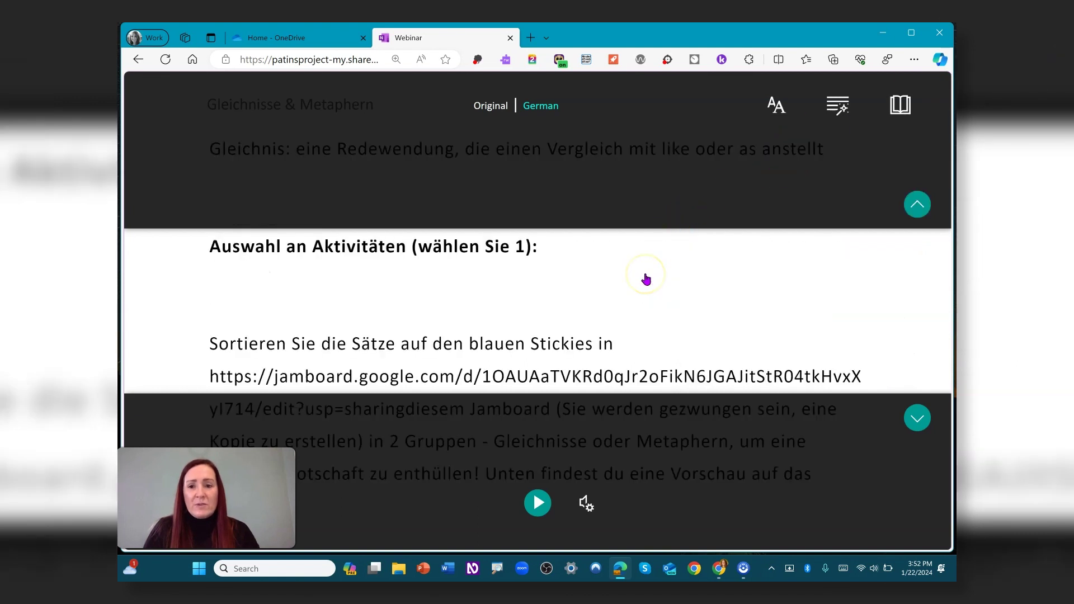
scroll(646, 280, up, 1)
scroll(646, 280, down, 2)
scroll(647, 280, up, 2)
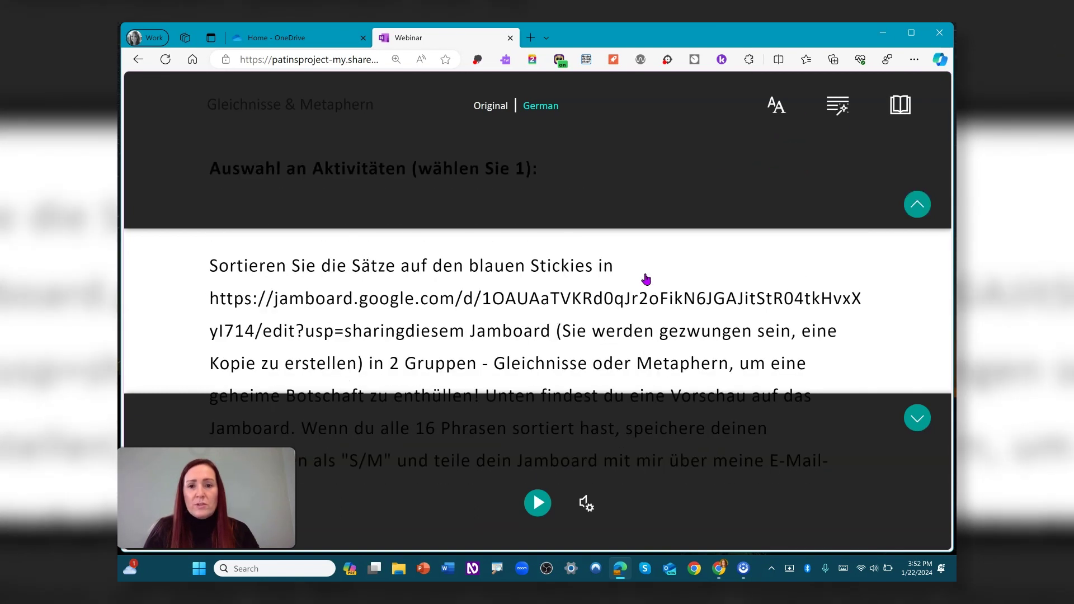
scroll(646, 280, down, 1)
scroll(646, 280, up, 1)
scroll(647, 279, down, 2)
scroll(646, 279, up, 2)
scroll(647, 279, down, 2)
scroll(644, 278, down, 3)
scroll(644, 275, up, 2)
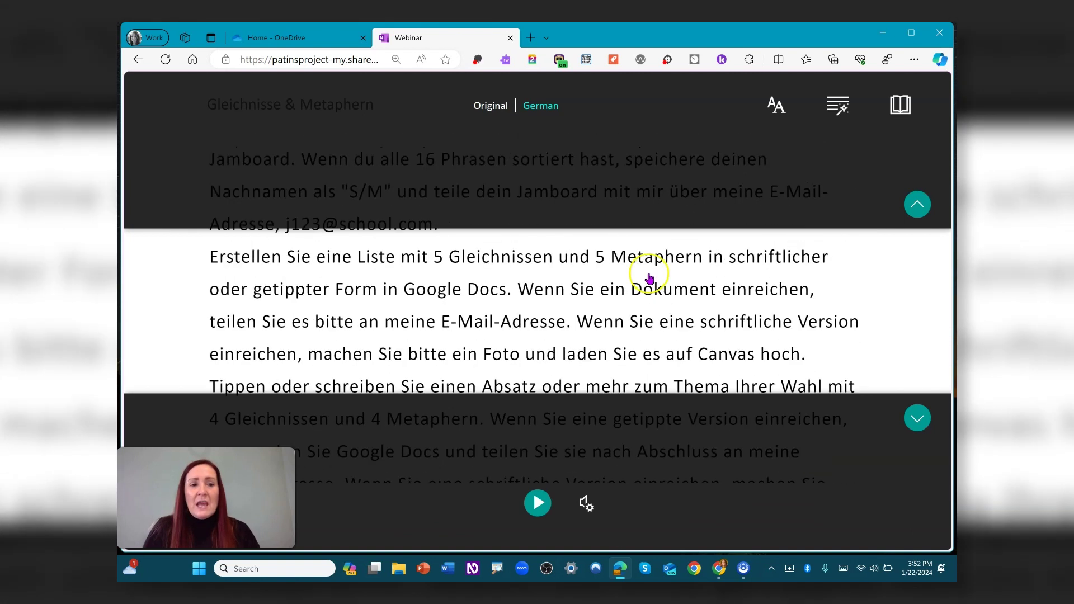
click(918, 419)
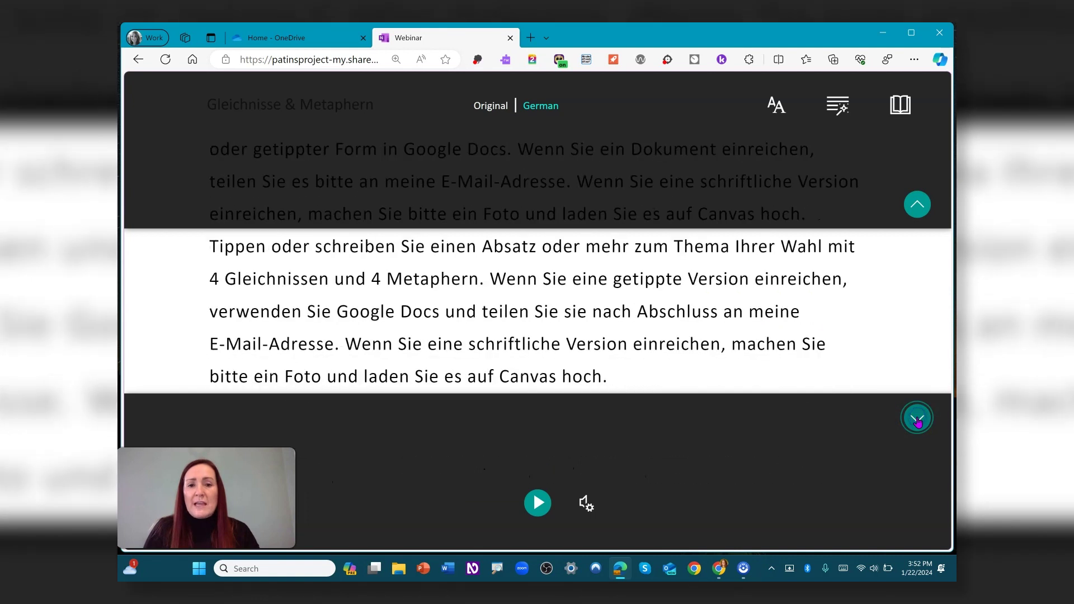
click(919, 207)
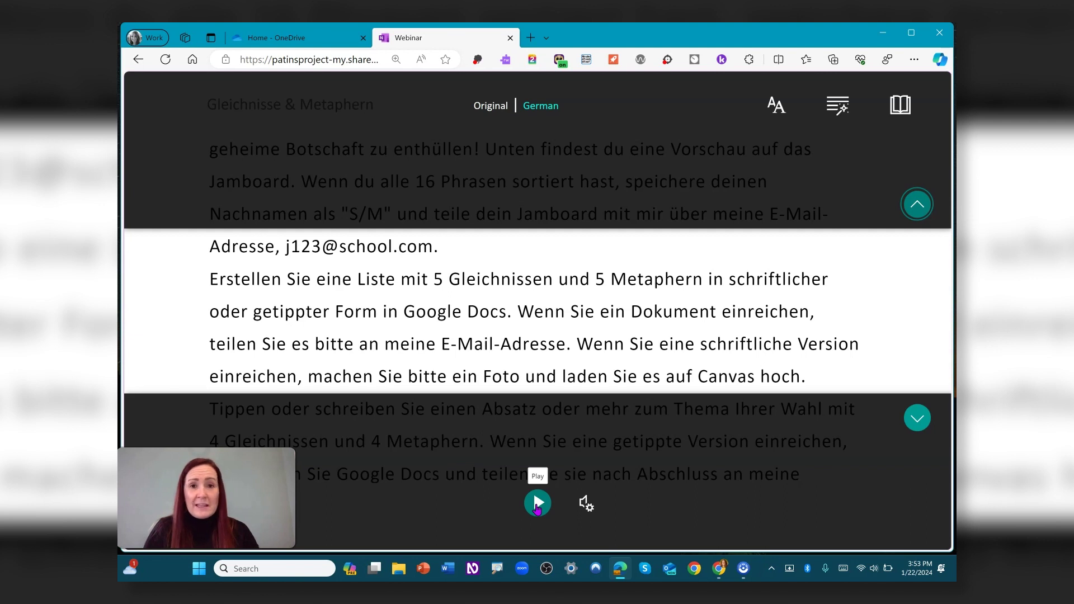
- Play the German text aloud and pause the reading partway through the list activity
click(537, 504)
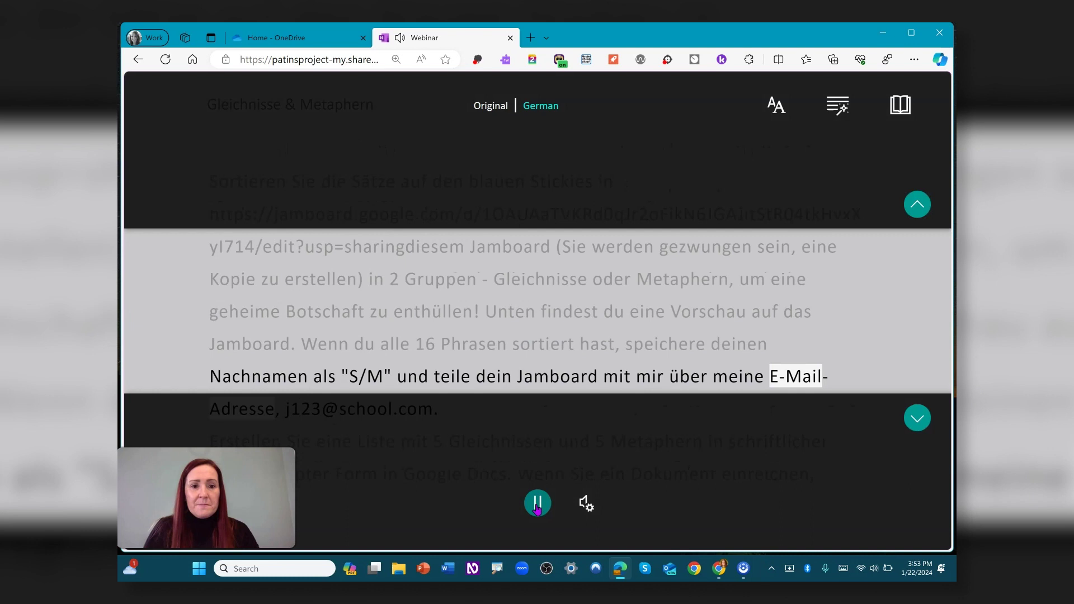
click(533, 463)
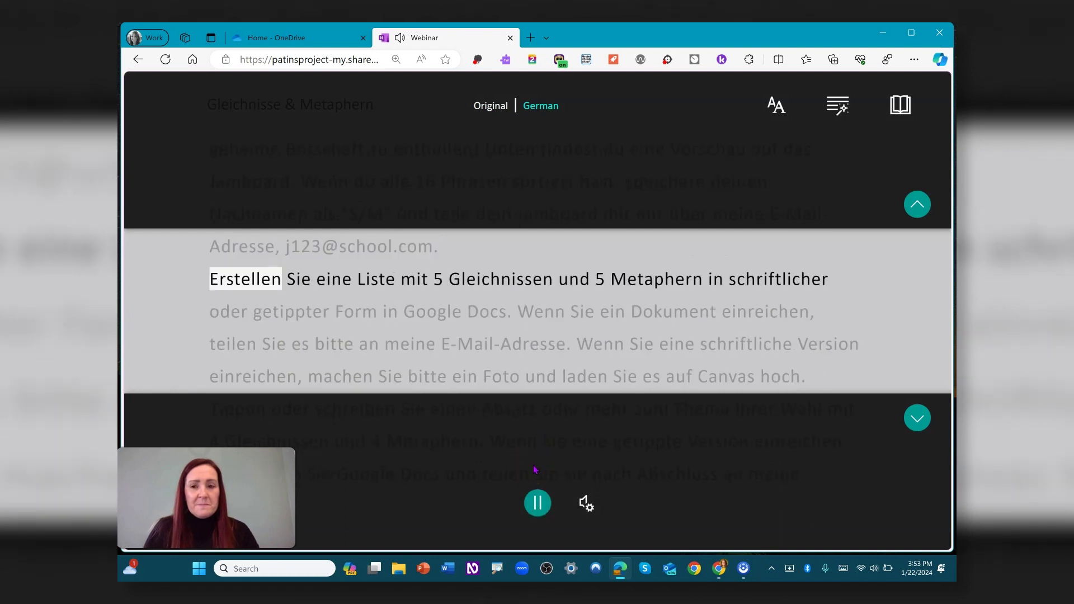
click(524, 502)
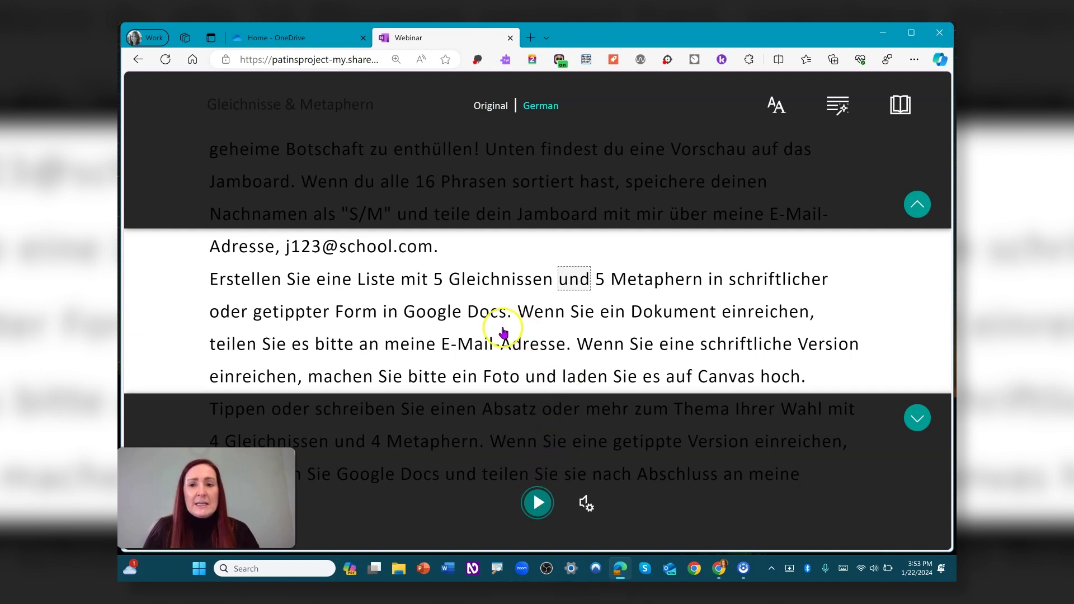
- Look up the word "E-Mail" in the picture dictionary and close its picture card
scroll(501, 323, up, 5)
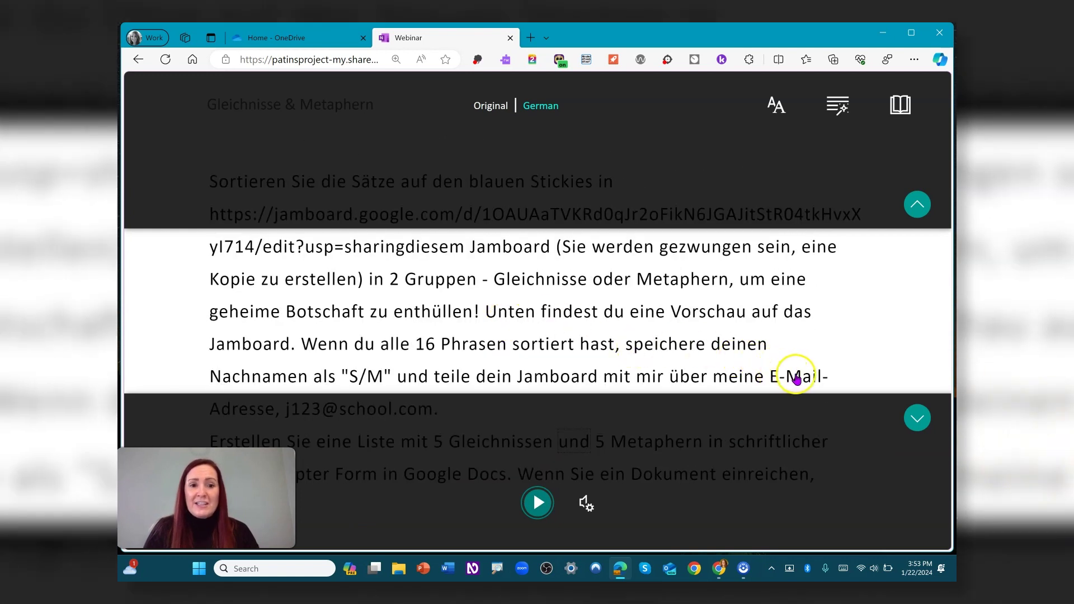
click(797, 379)
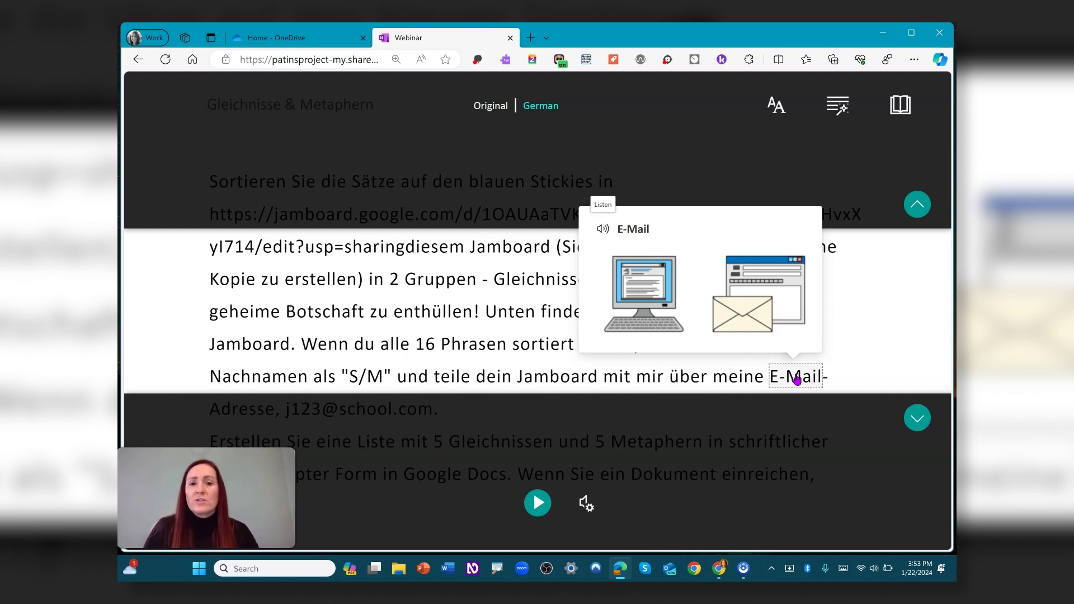
click(797, 378)
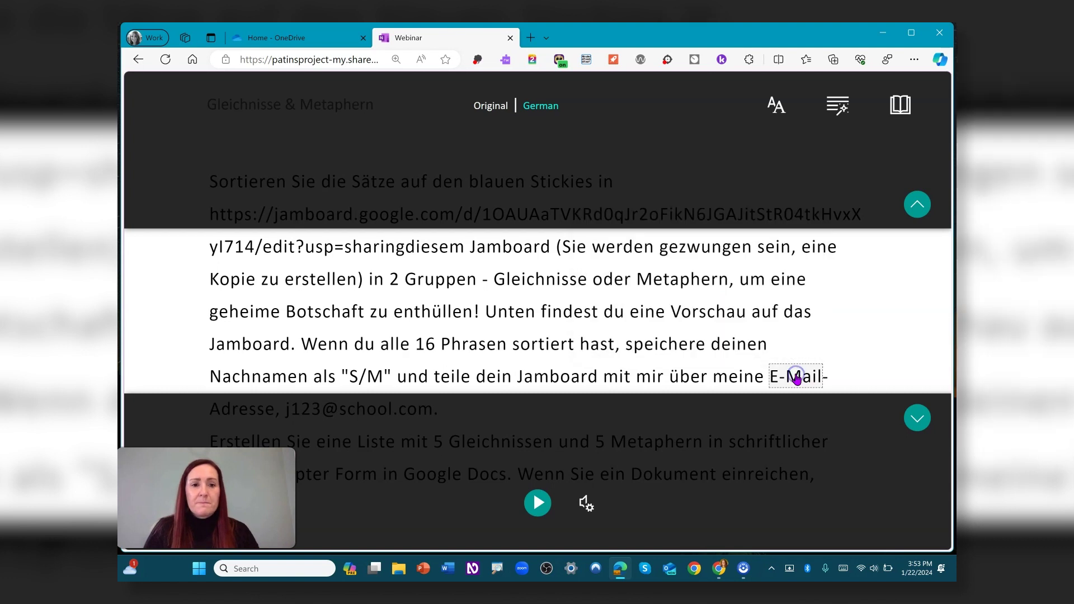
- Turn off Line Focus and the document translation, and exit Immersive Reader to the Similes & Metaphors page
click(897, 100)
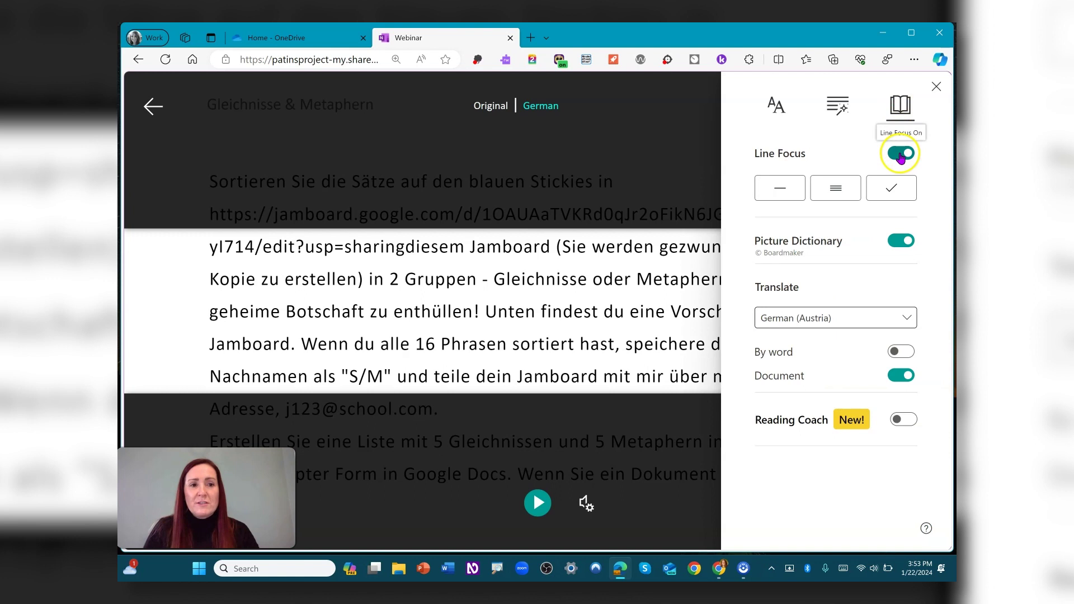
click(900, 154)
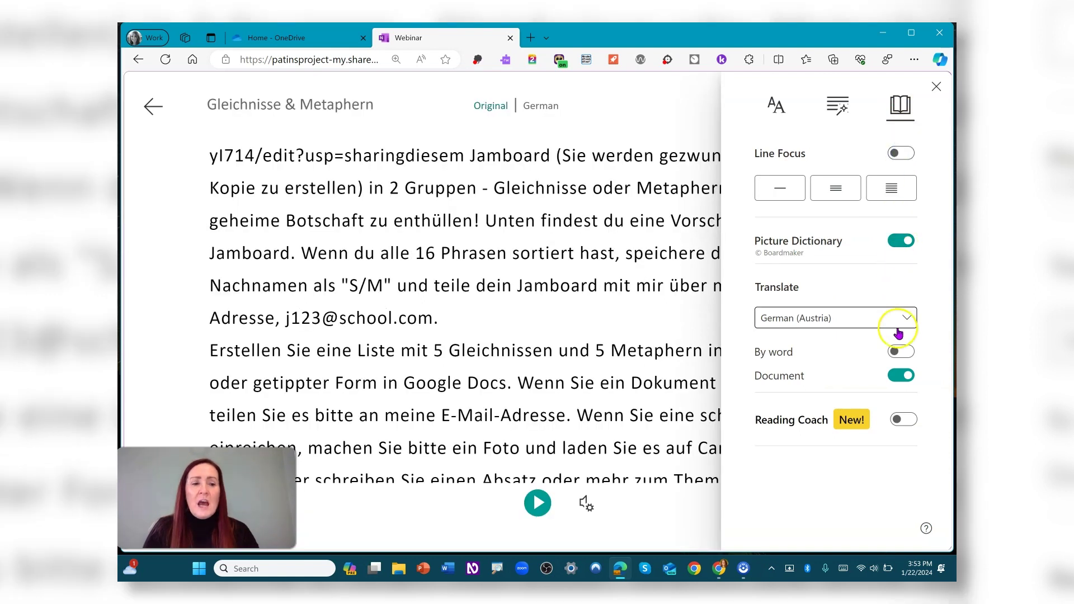
click(904, 378)
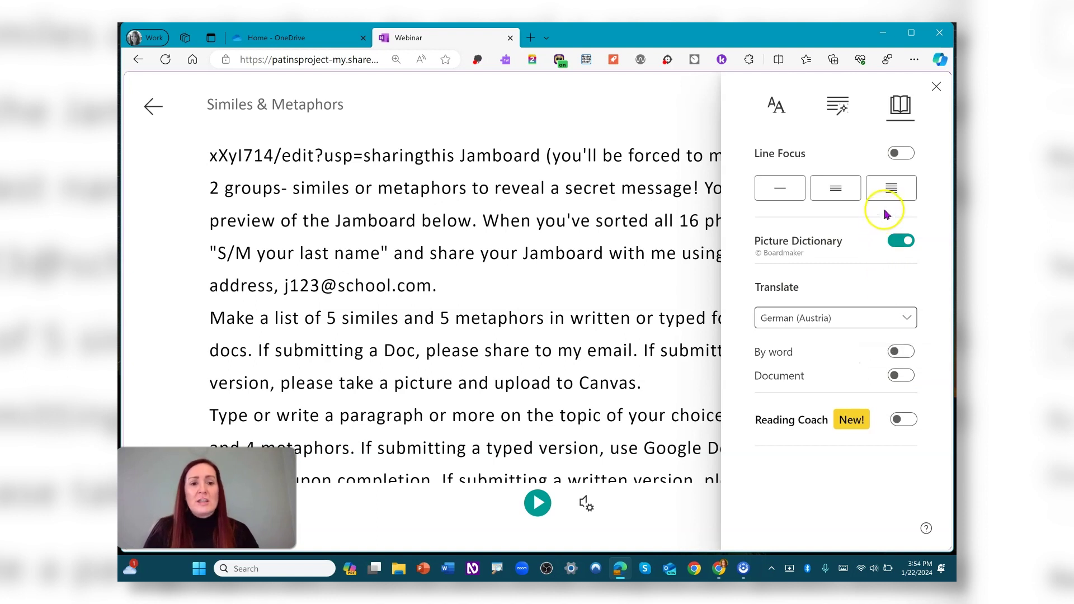
click(936, 88)
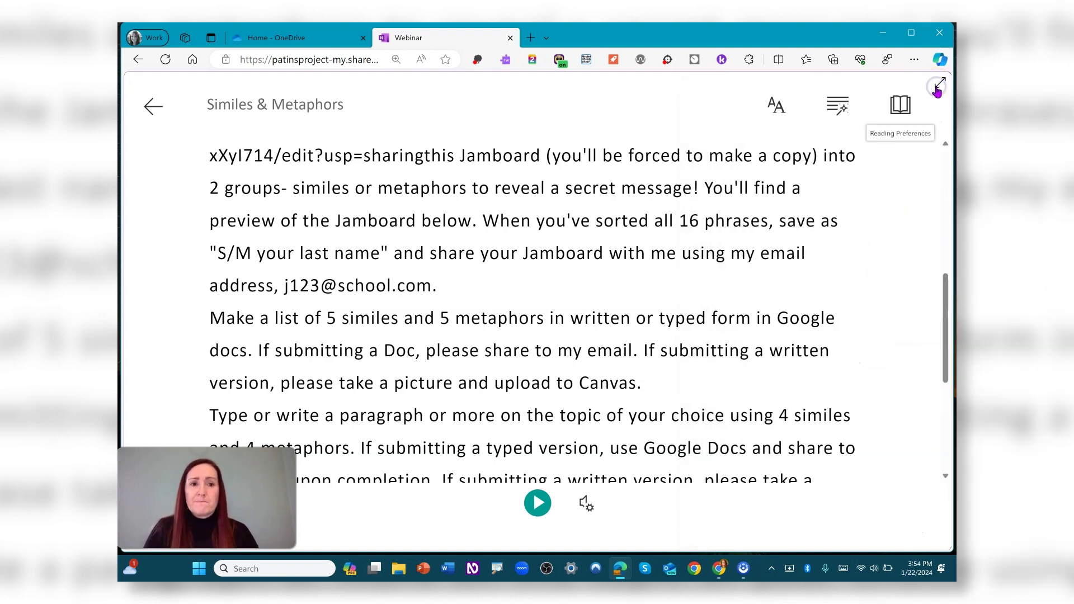
click(153, 109)
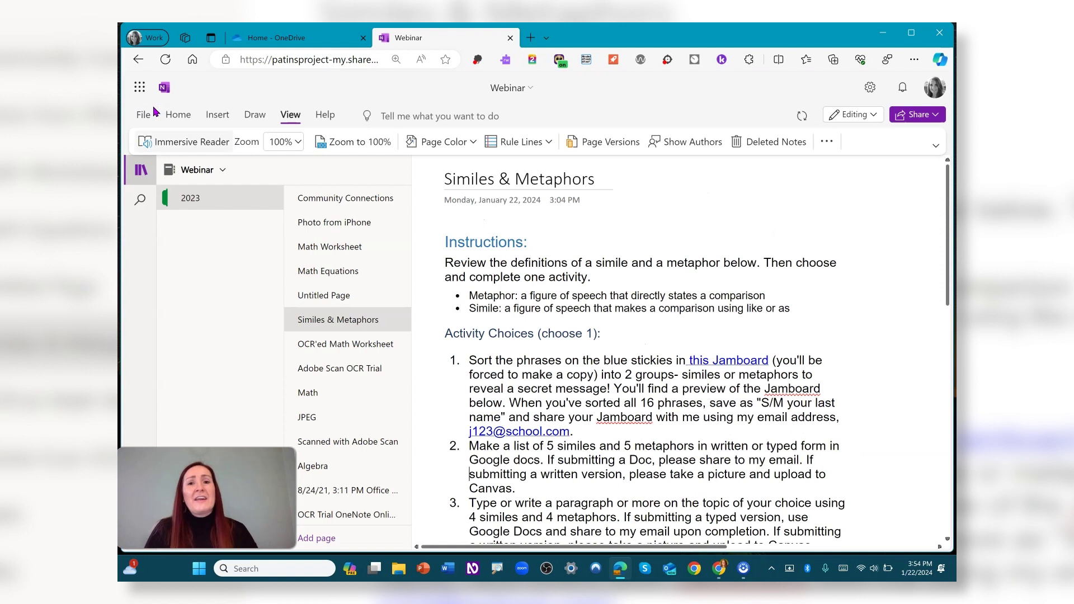